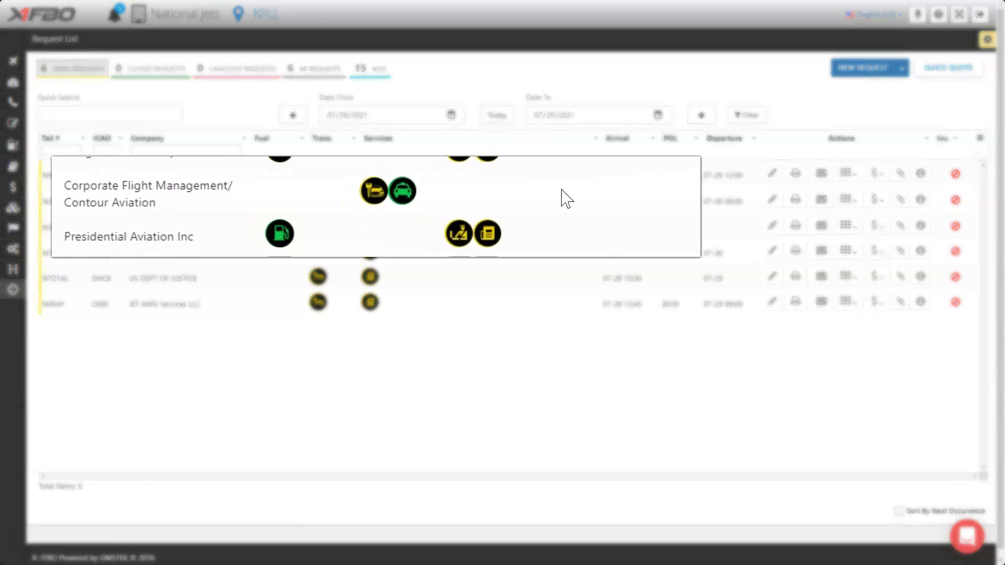
Open the N209RW request from the Request List to view its concierge transport bookings.
click(567, 192)
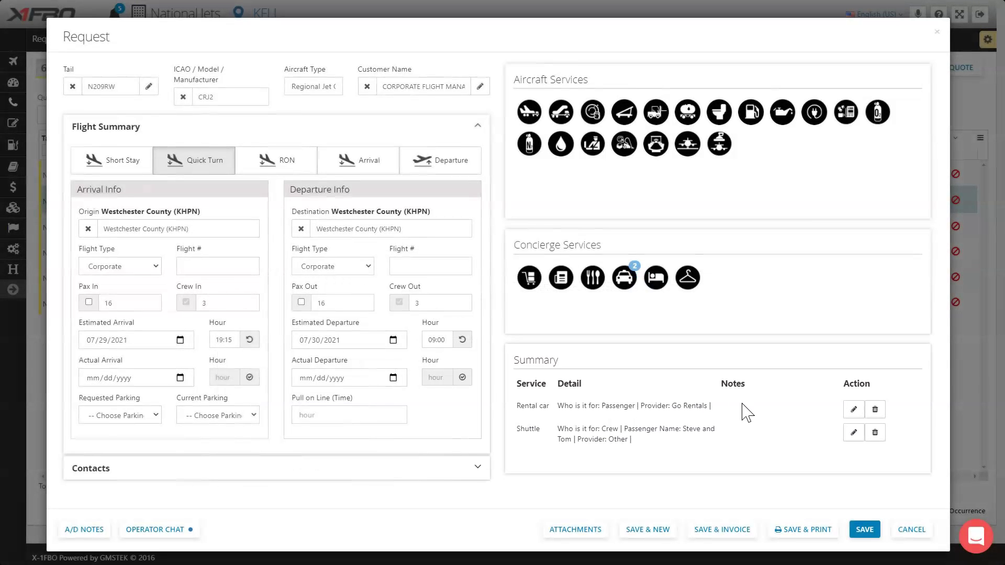
Start a new transportation order with the service type set to Taxi.
click(626, 282)
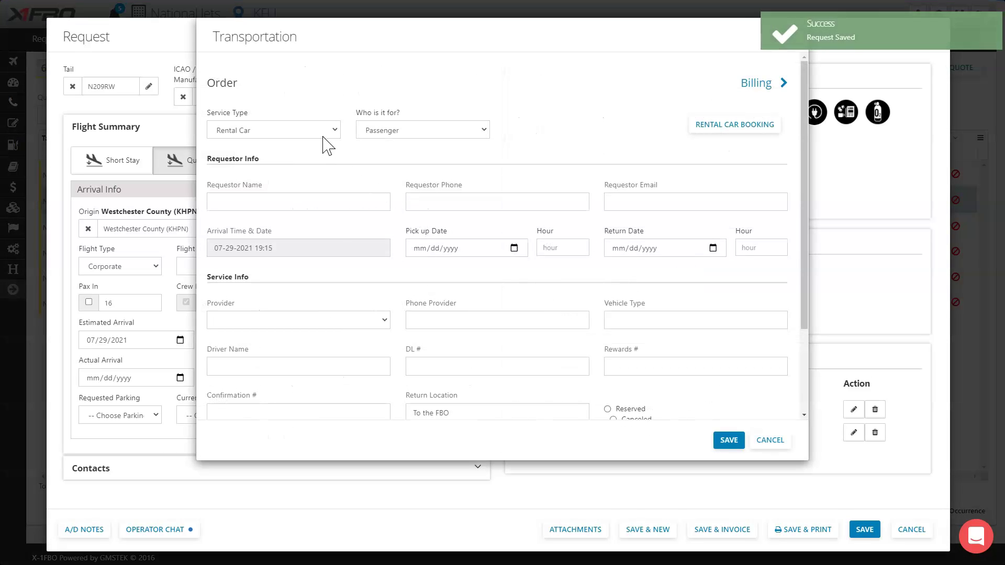
click(322, 136)
click(303, 231)
scroll(343, 228, down, 2)
Enter passengers Bob and Tom and set the provider to Other, named Old Town Road Taxi.
click(340, 215)
text(B)
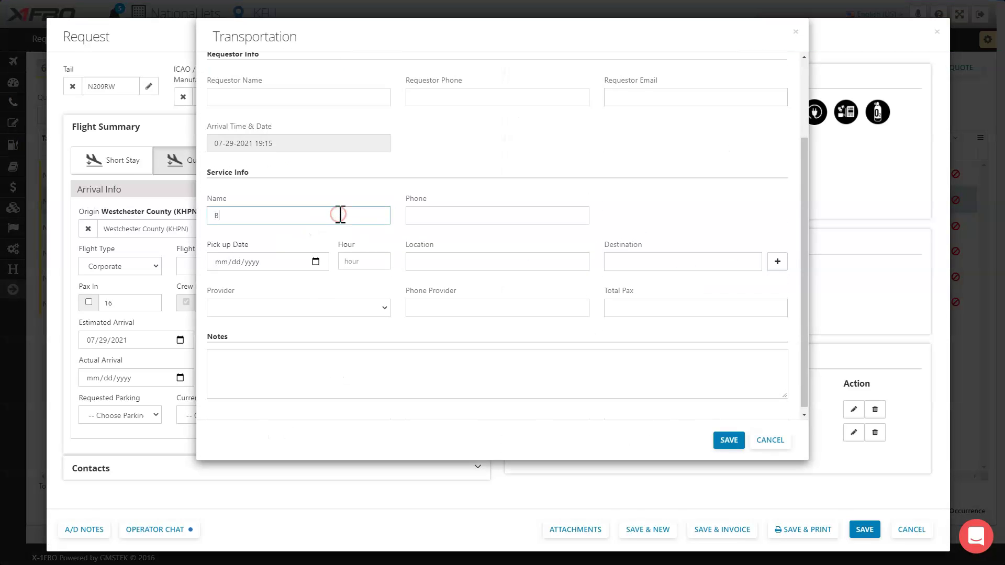
text(ob and Tom)
click(319, 309)
click(346, 391)
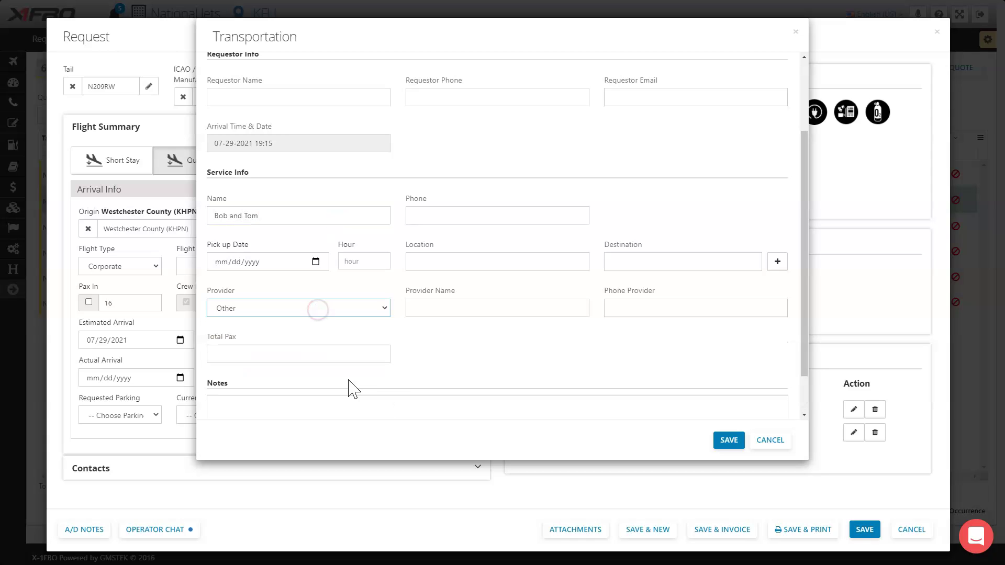
click(433, 306)
text(Ol)
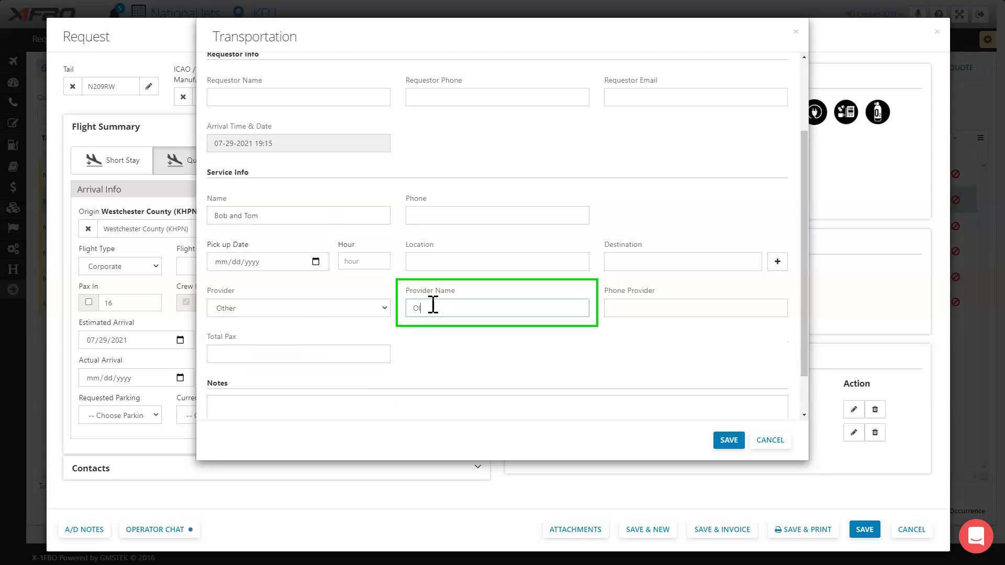
text(d Town Ro)
text(ad Taxi)
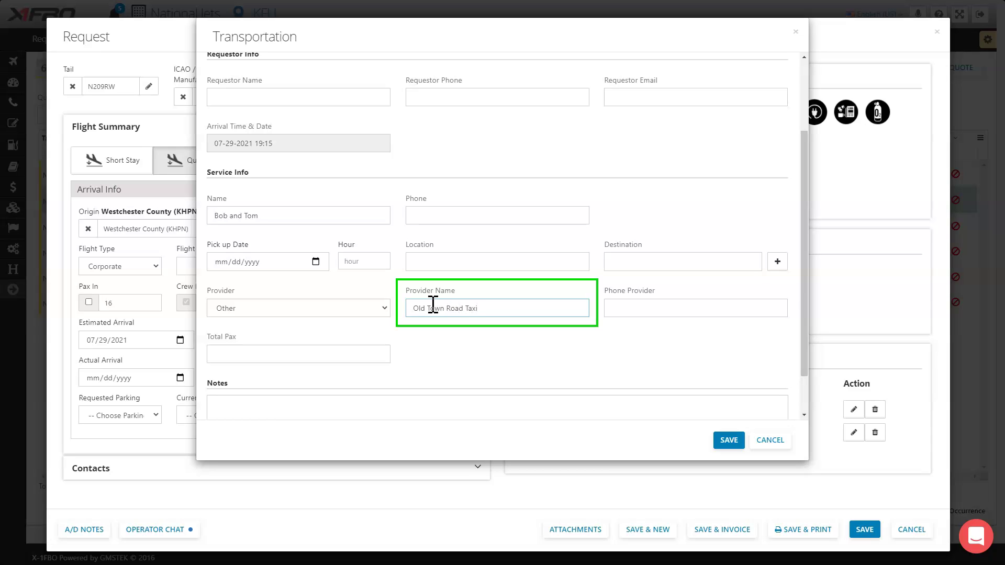